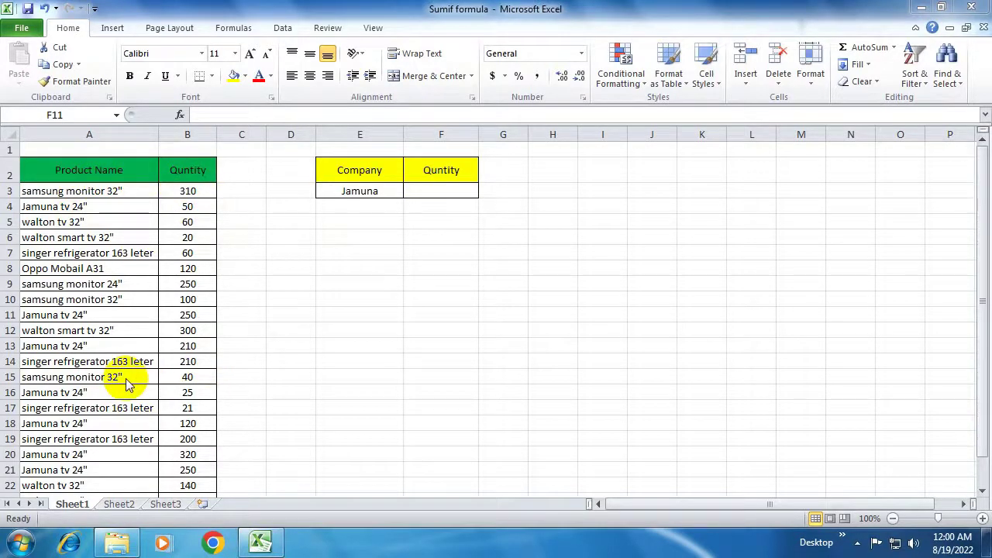
# Scroll through the product table and inspect the product name in A17.
pyautogui.scroll(-1, 124, 380)
pyautogui.scroll(-1, 121, 375)
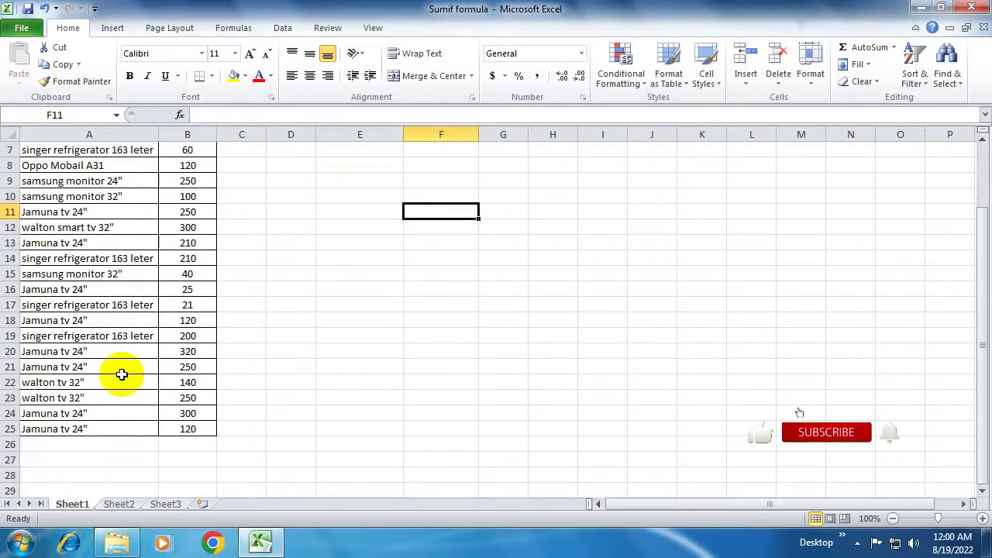
pyautogui.scroll(2, 121, 375)
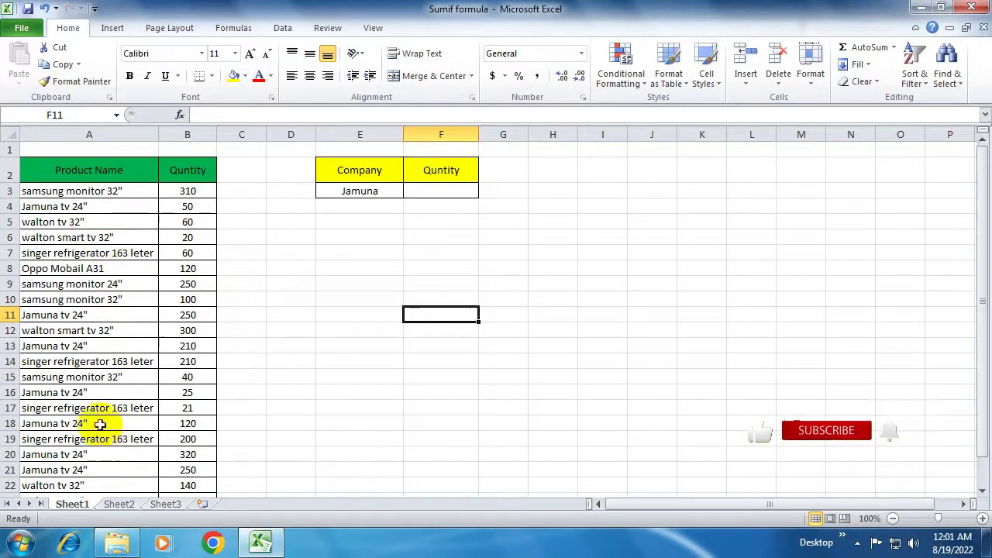
pyautogui.click(95, 412)
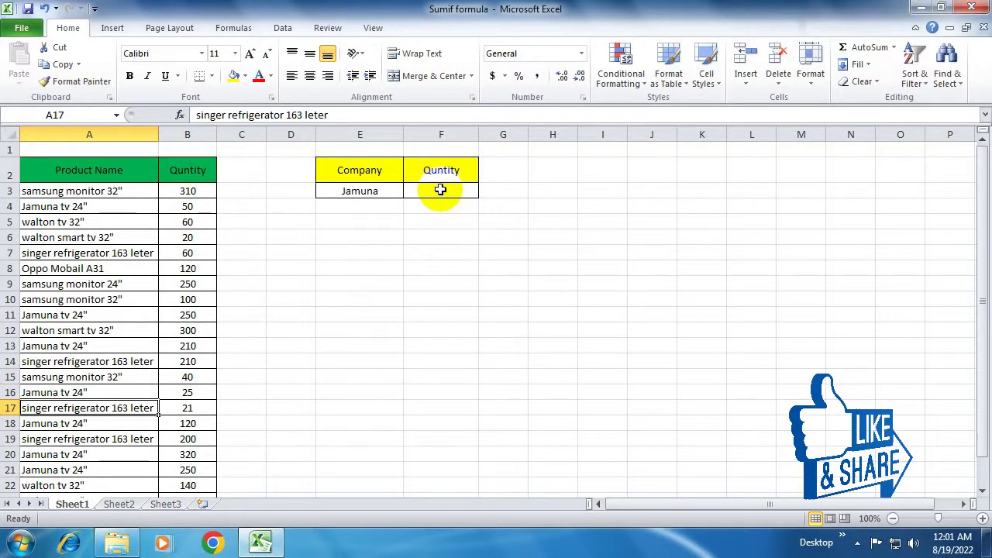
# Begin a =SUMIF( formula in cell F3 using the autocomplete suggestion.
pyautogui.click(440, 190)
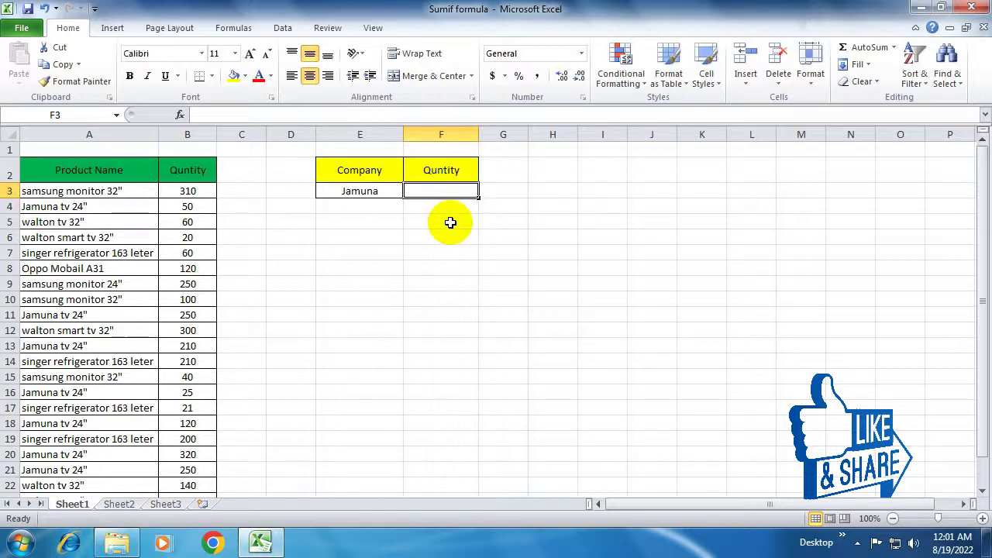
pyautogui.write('=')
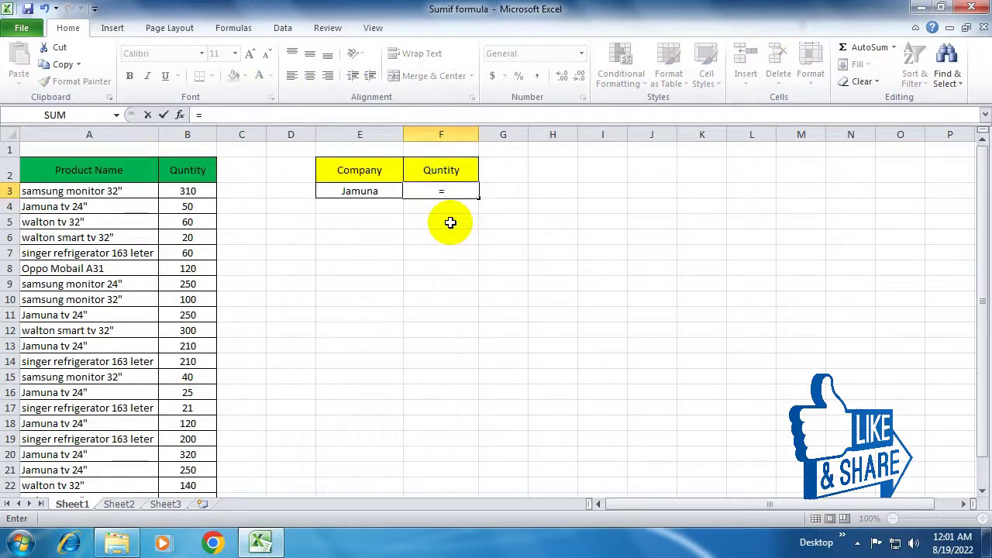
pyautogui.write('sum')
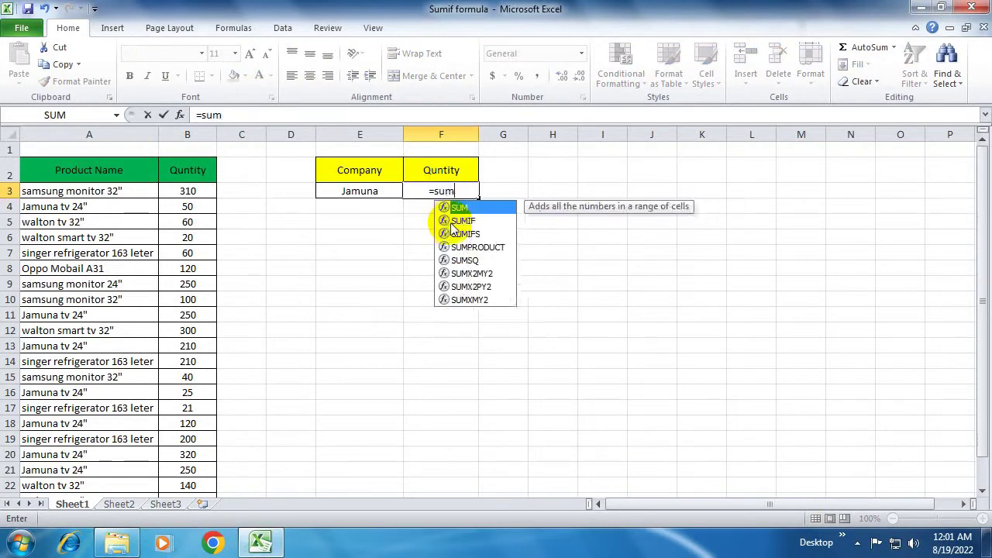
pyautogui.write('if')
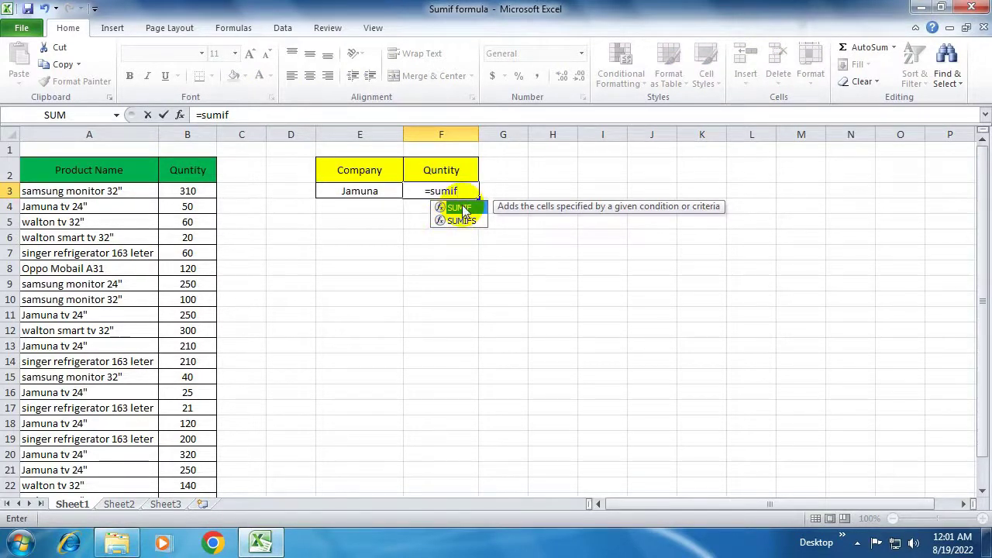
pyautogui.doubleClick(459, 208)
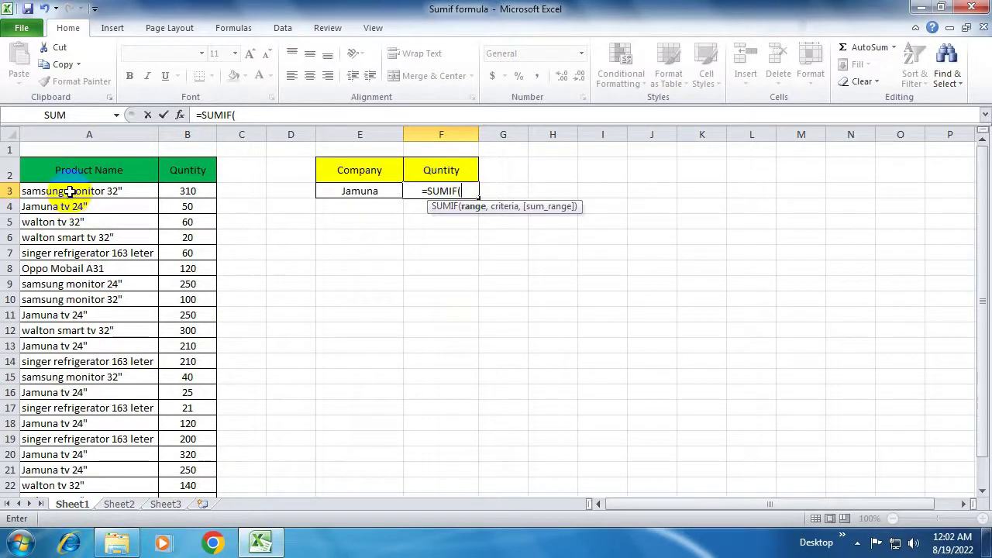
# Enter A3:A25 as the SUMIF range argument, followed by a comma.
pyautogui.moveTo(70, 194)
pyautogui.mouseDown()
pyautogui.moveTo(97, 529)
pyautogui.moveTo(97, 430)
pyautogui.mouseUp()
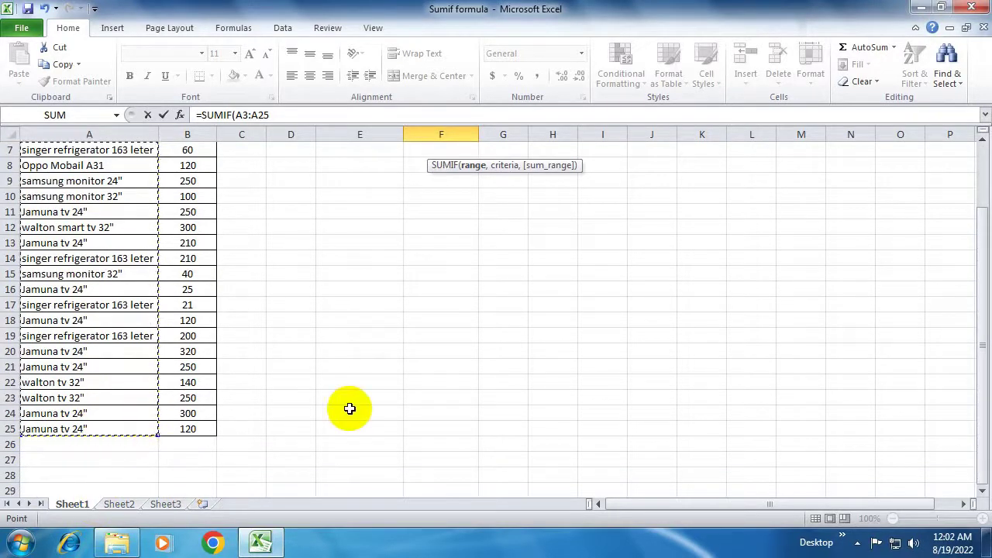
pyautogui.scroll(2, 337, 404)
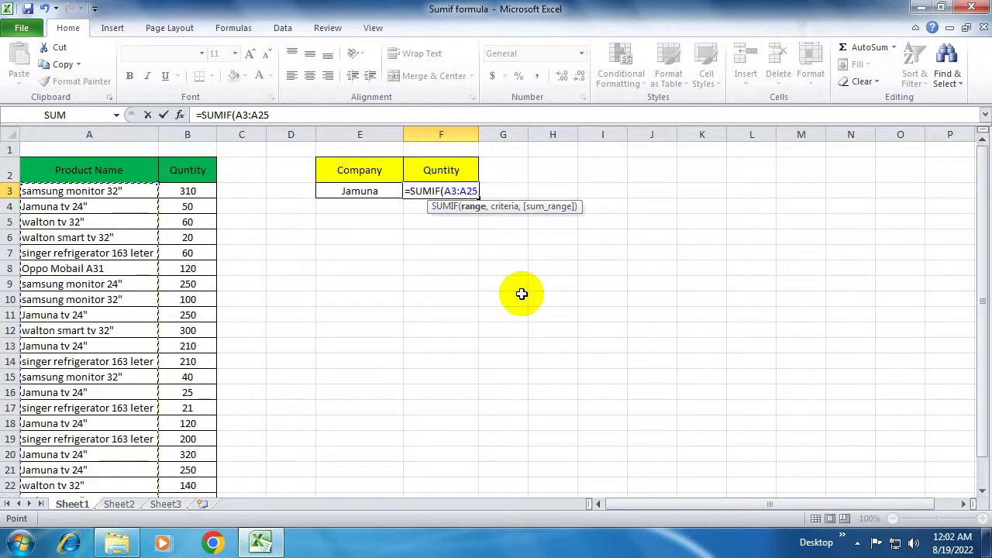
pyautogui.write(',')
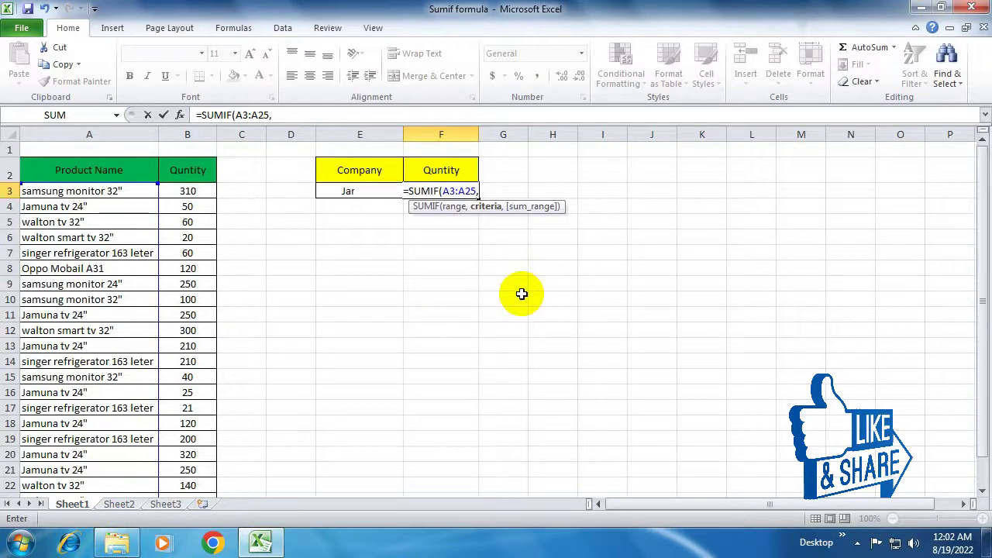
# Add "*Jamuna*" as the SUMIF criteria argument, followed by a comma.
pyautogui.write('"')
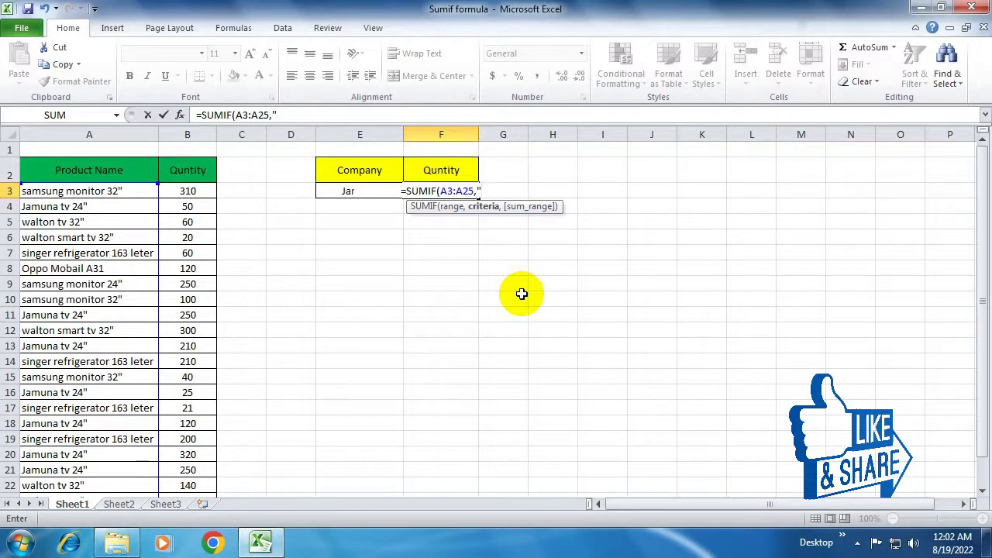
pyautogui.write('*')
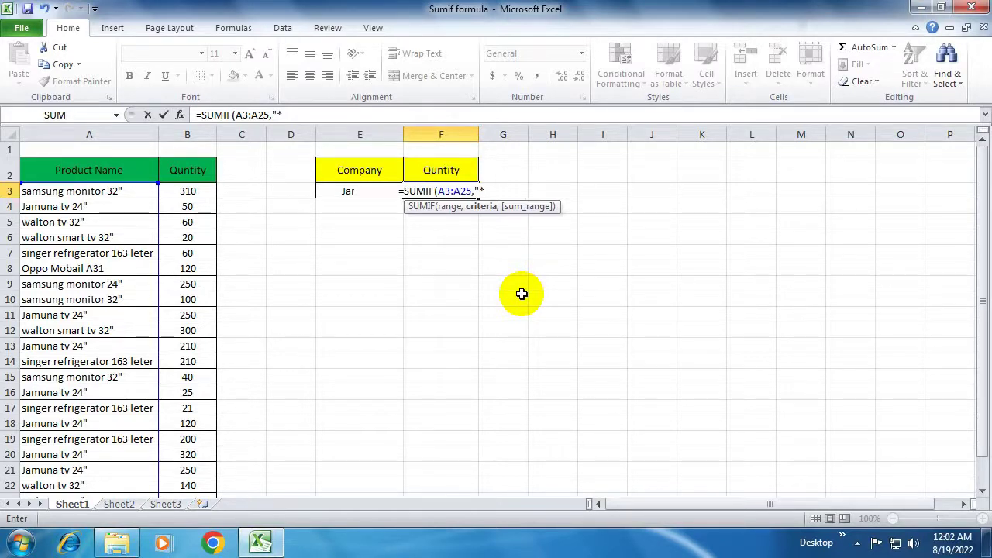
pyautogui.write('J')
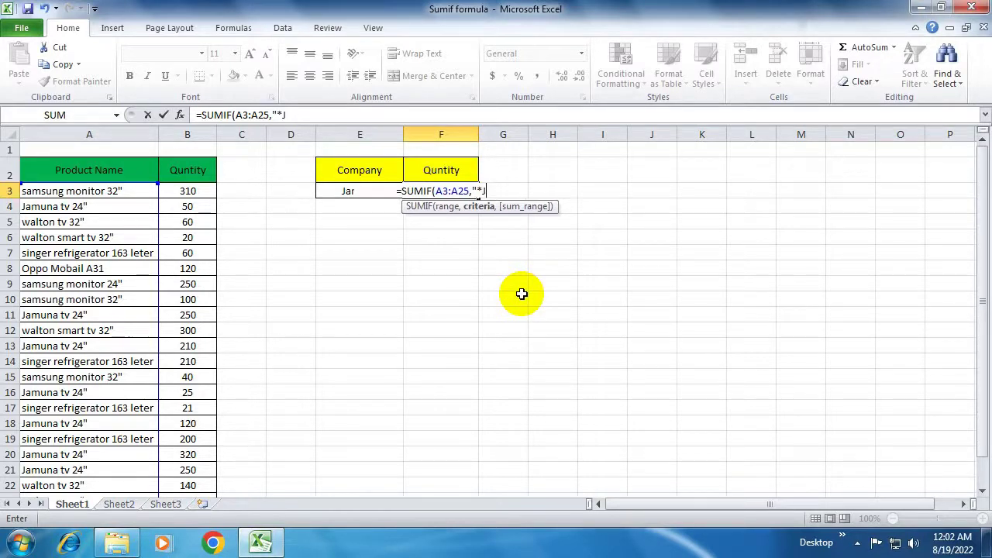
pyautogui.write('am')
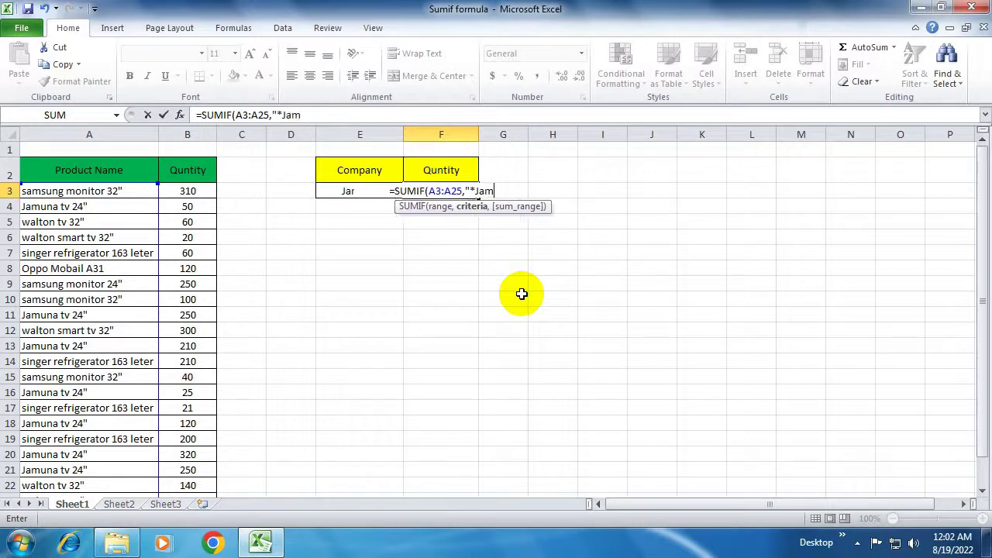
pyautogui.write('una')
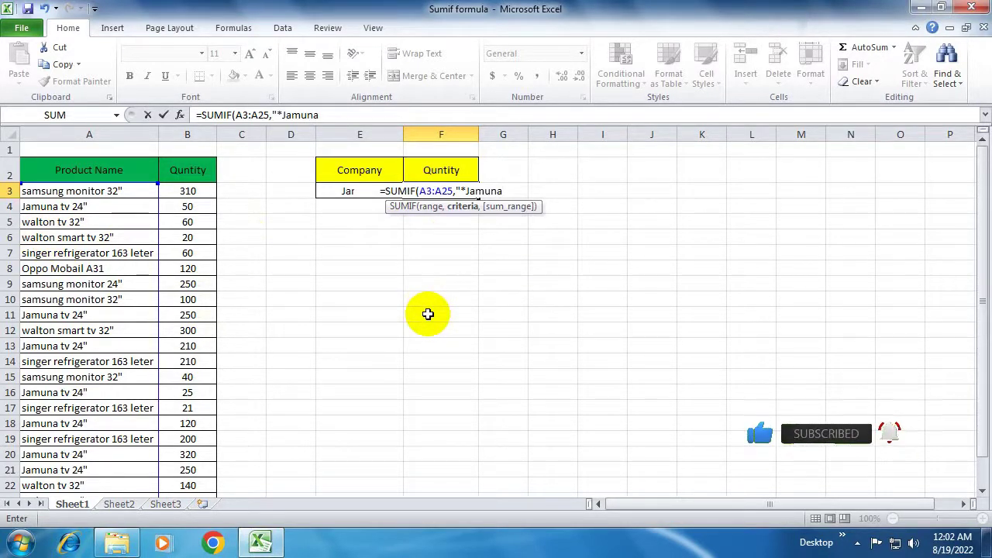
pyautogui.write('*"')
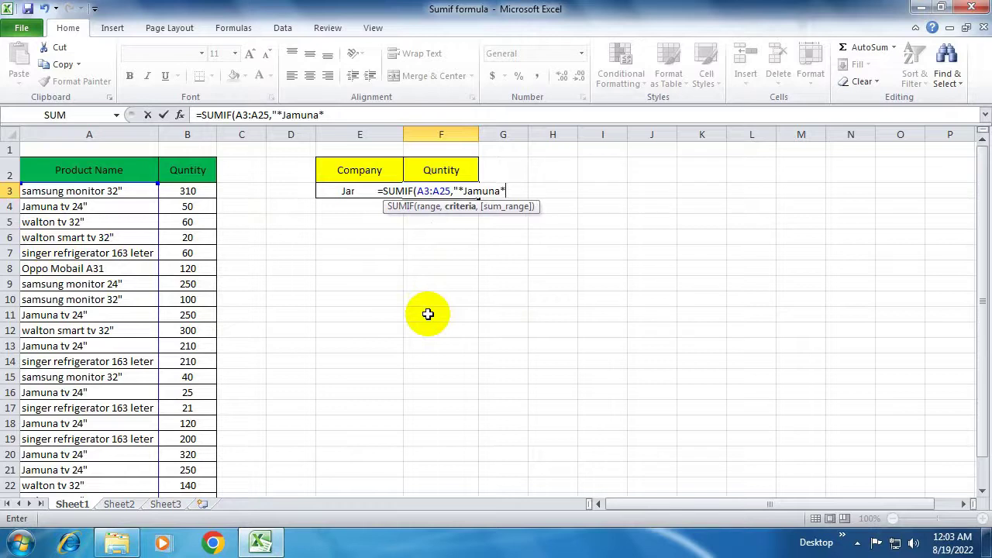
pyautogui.write('"')
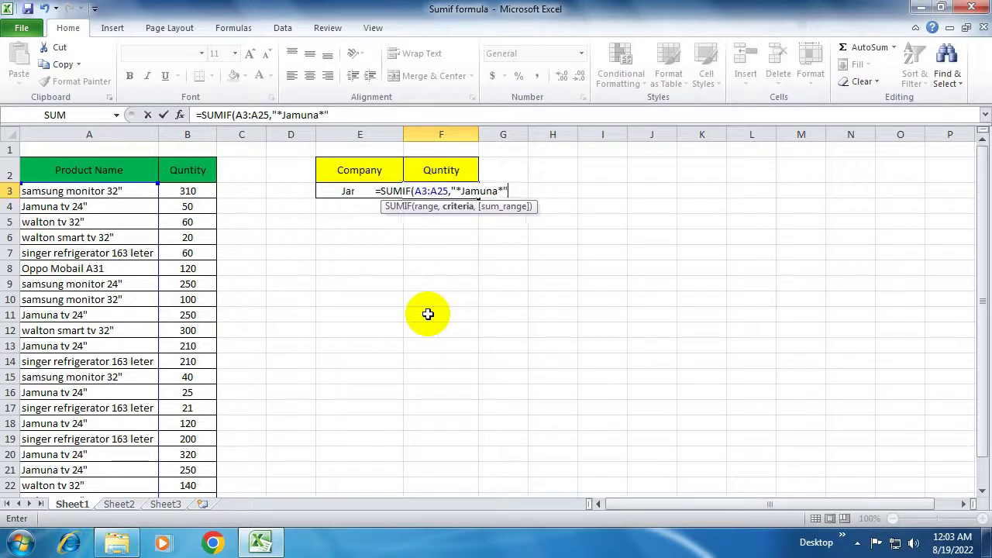
pyautogui.write(',')
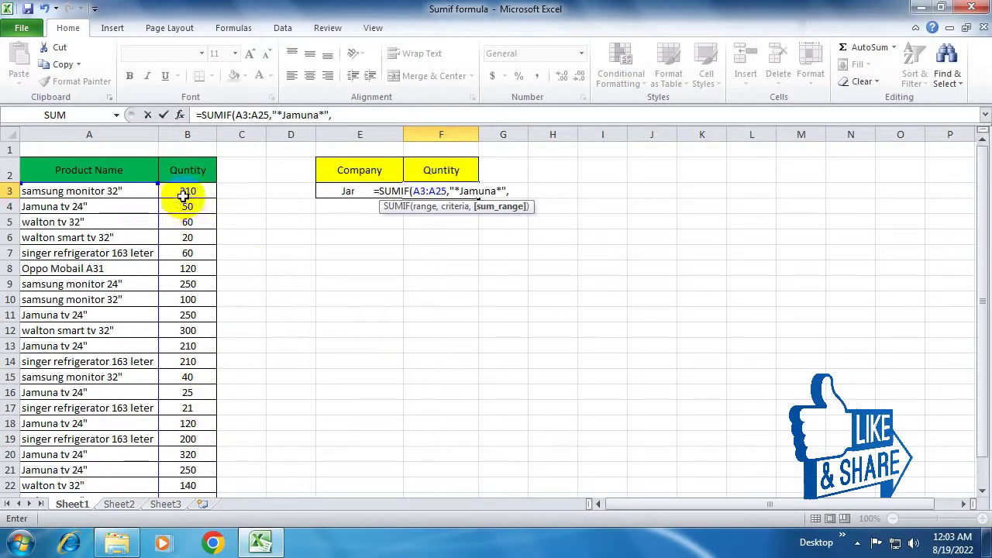
# Finish the formula with sum range B3:B25 so F3 shows 1645.
pyautogui.moveTo(184, 196)
pyautogui.mouseDown()
pyautogui.moveTo(204, 519)
pyautogui.moveTo(205, 450)
pyautogui.mouseUp()
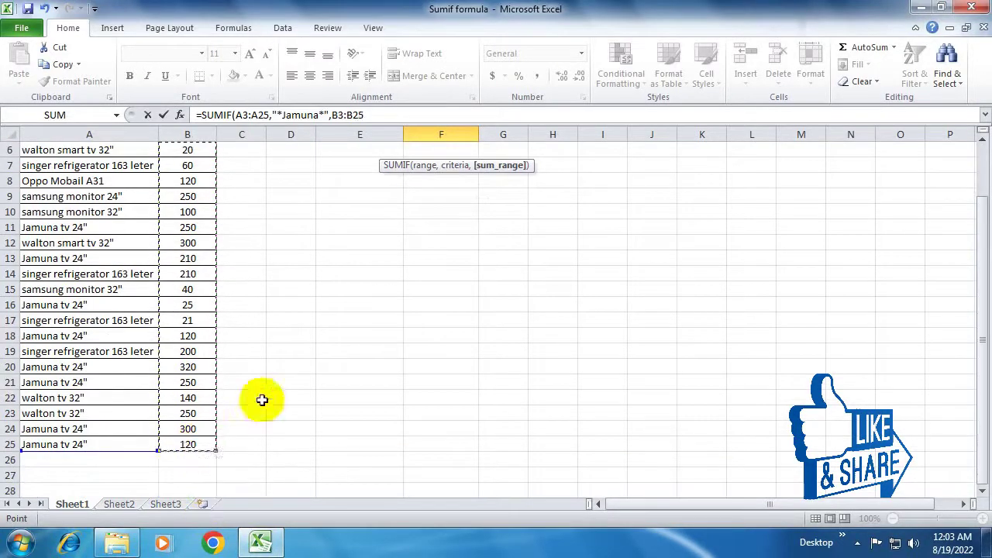
pyautogui.scroll(2, 390, 372)
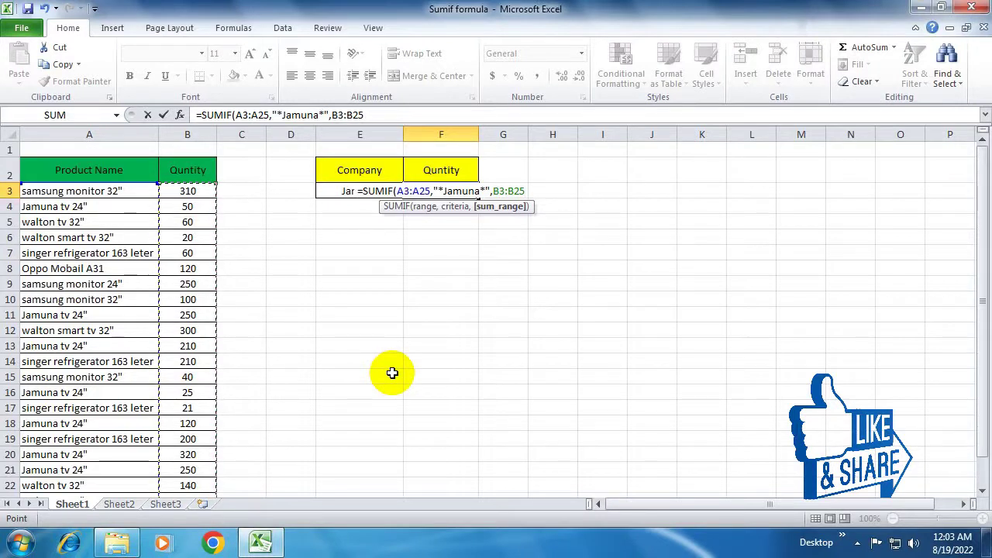
pyautogui.write(')')
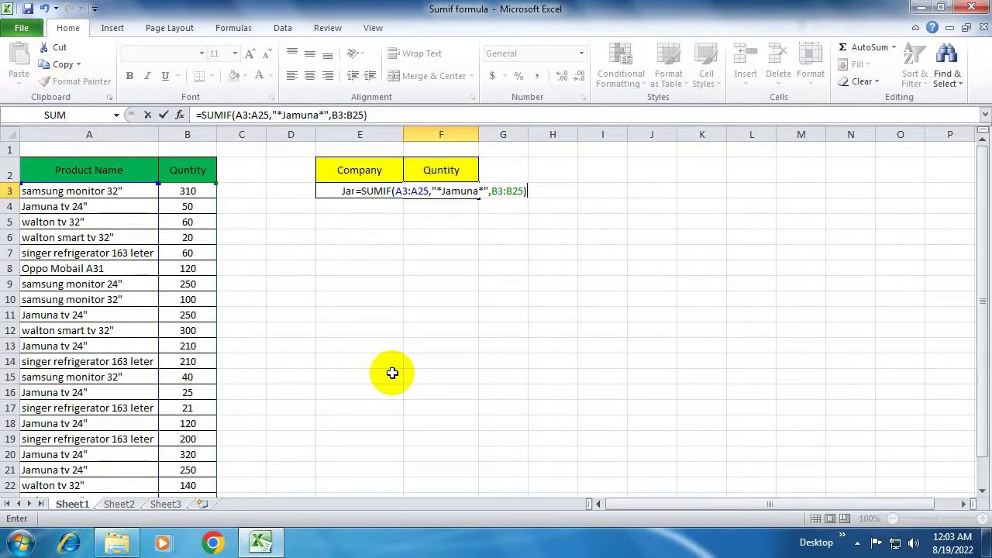
pyautogui.press('Return')
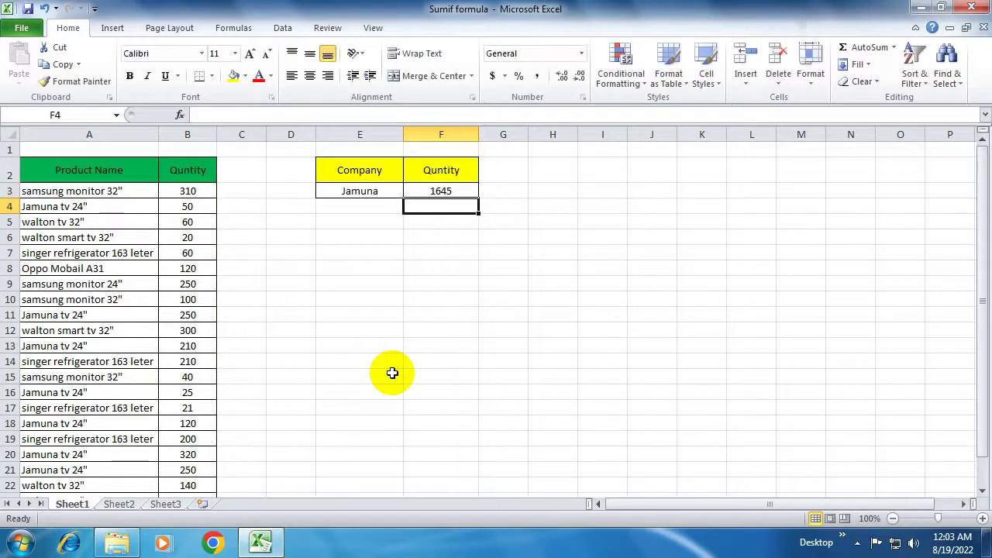